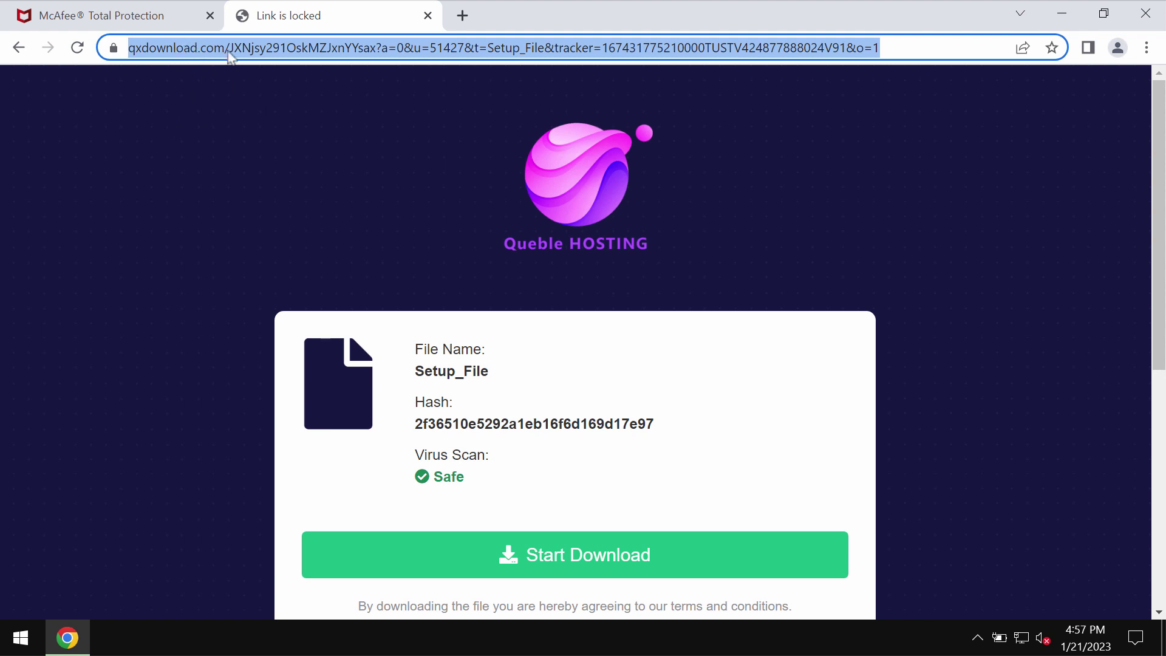
Step: Inspect the qxdownload page's web address, selecting its domain name and random code
left_click(286, 49)
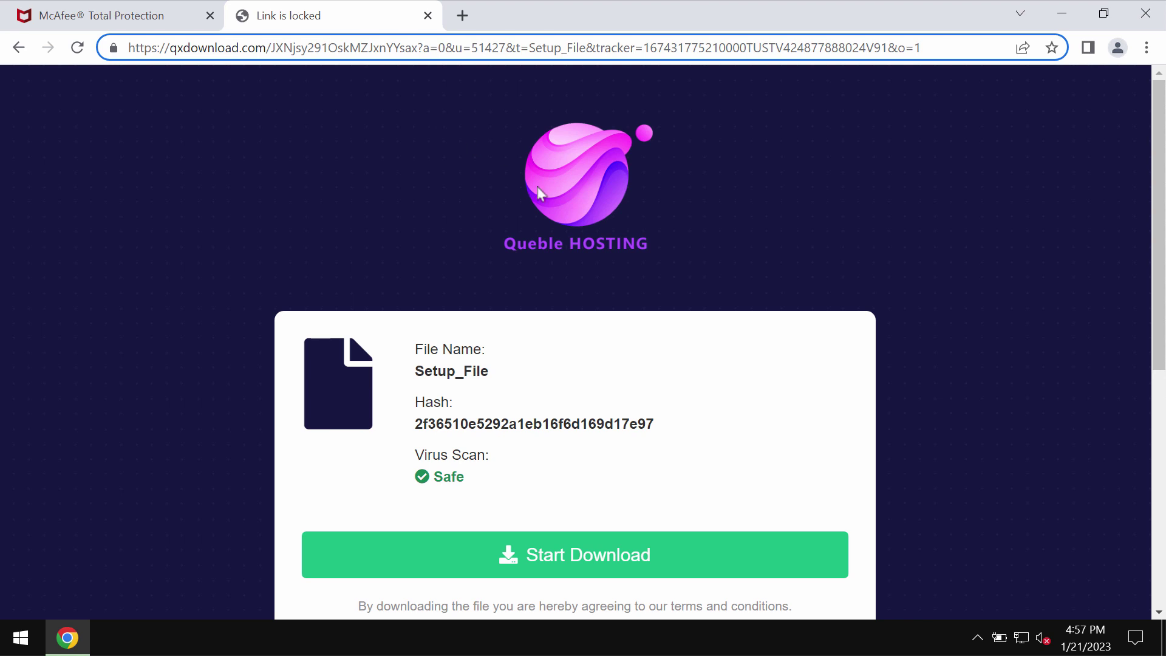
scroll(553, 414, "down", 2)
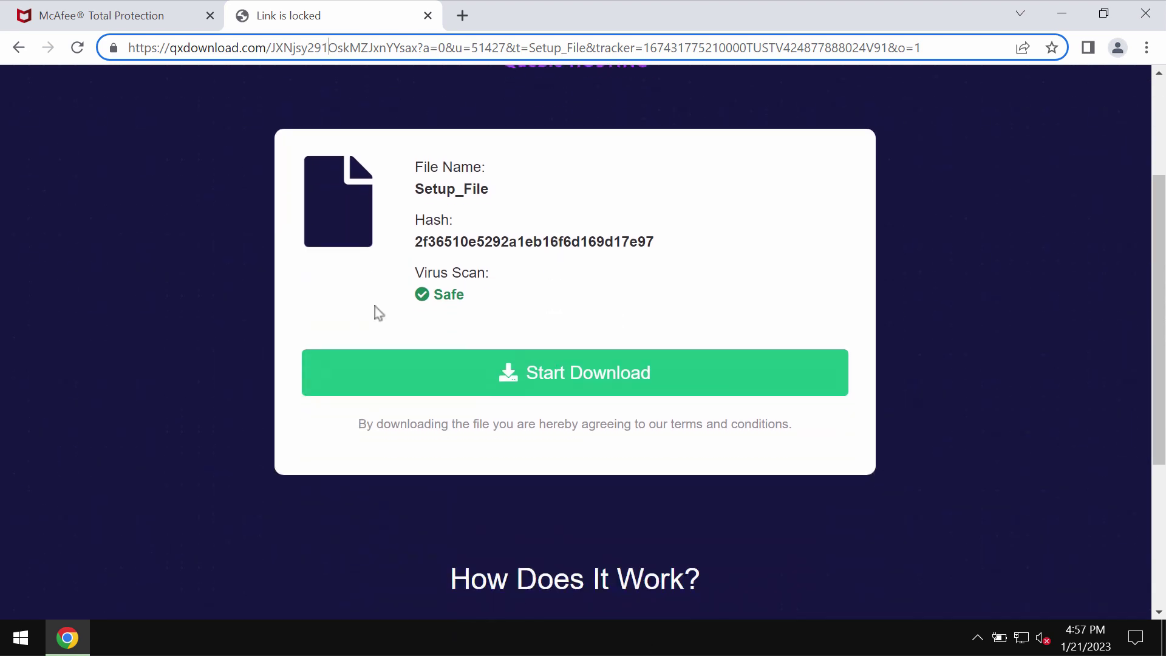
scroll(563, 447, "down", 2)
scroll(563, 446, "up", 4)
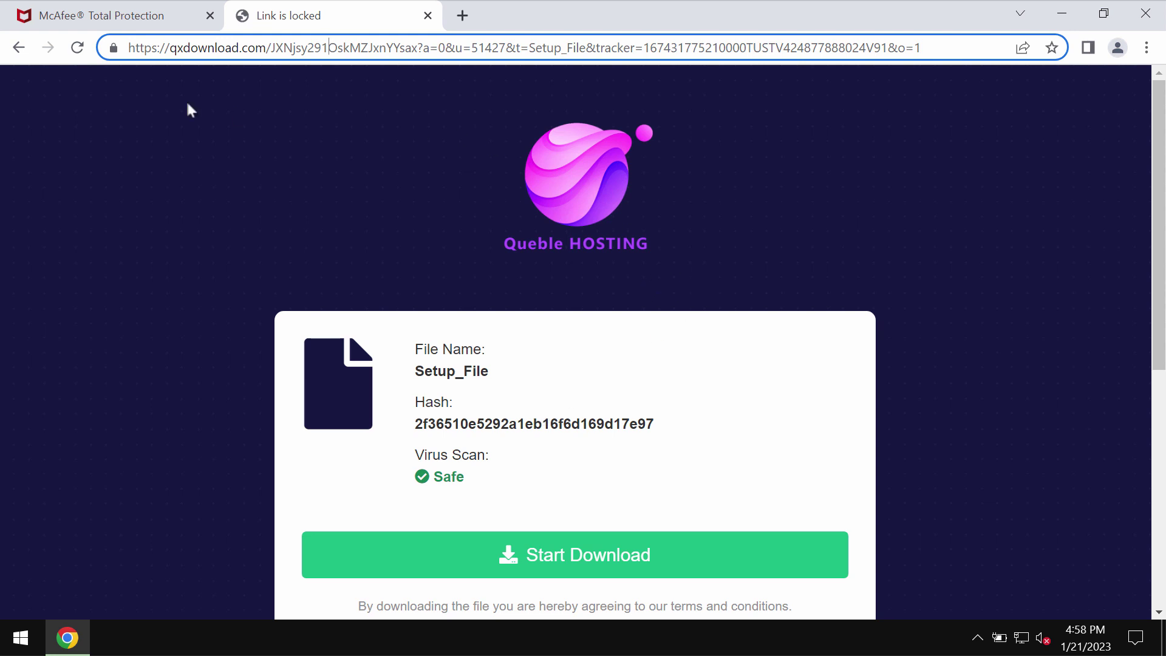
double_click(192, 49)
left_click(243, 47)
double_click(280, 48)
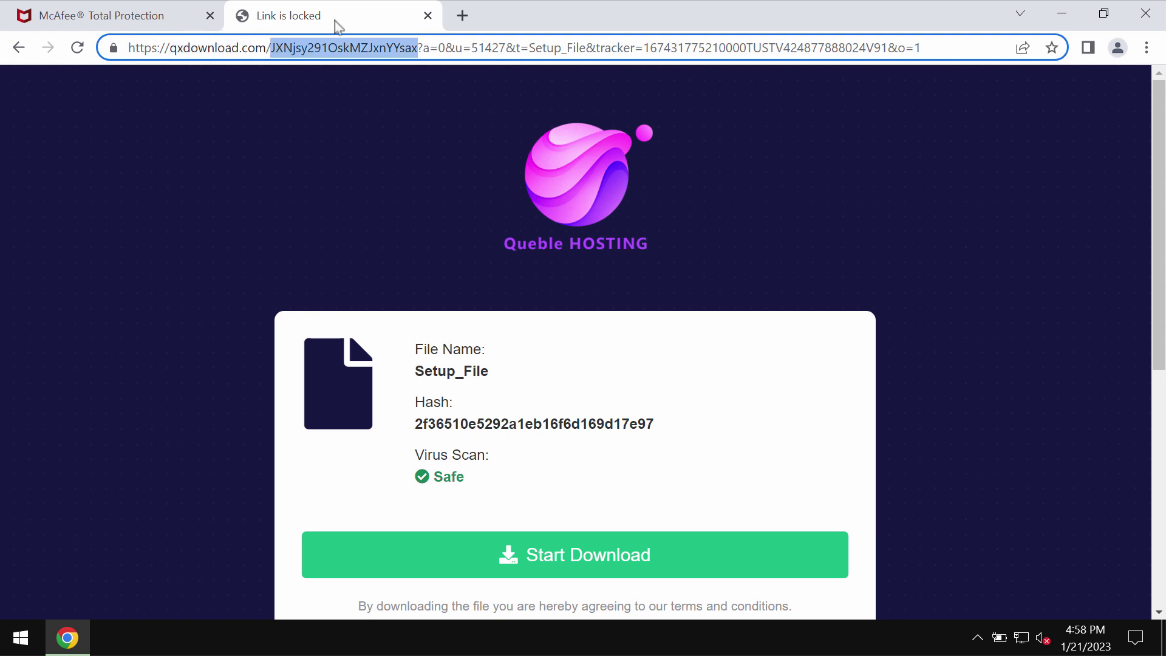
Step: Replace the qxdownload 'Link is locked' tab with the combocleaner.com website in a new tab
left_click(462, 15)
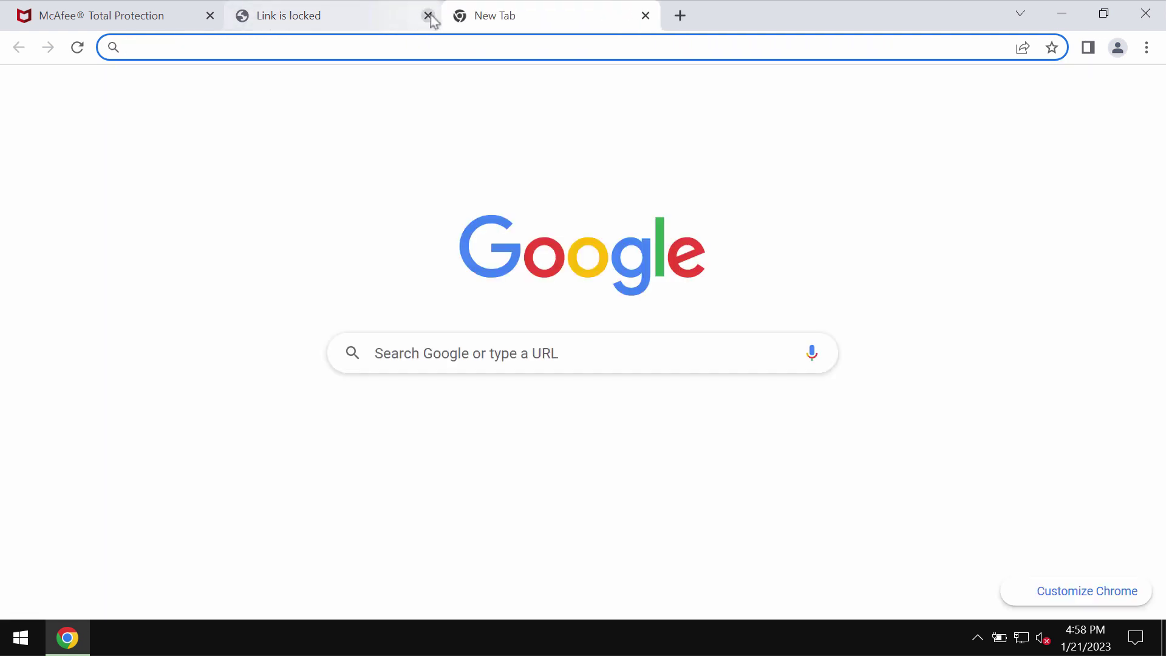
left_click(427, 16)
left_click(475, 453)
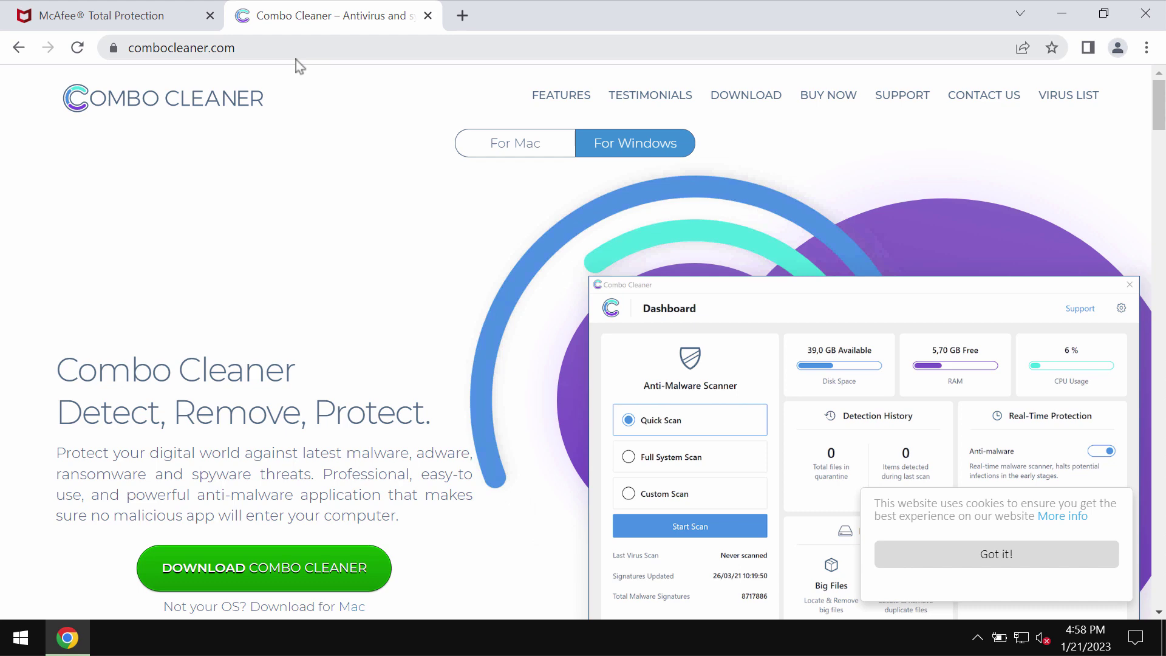
left_click(359, 47)
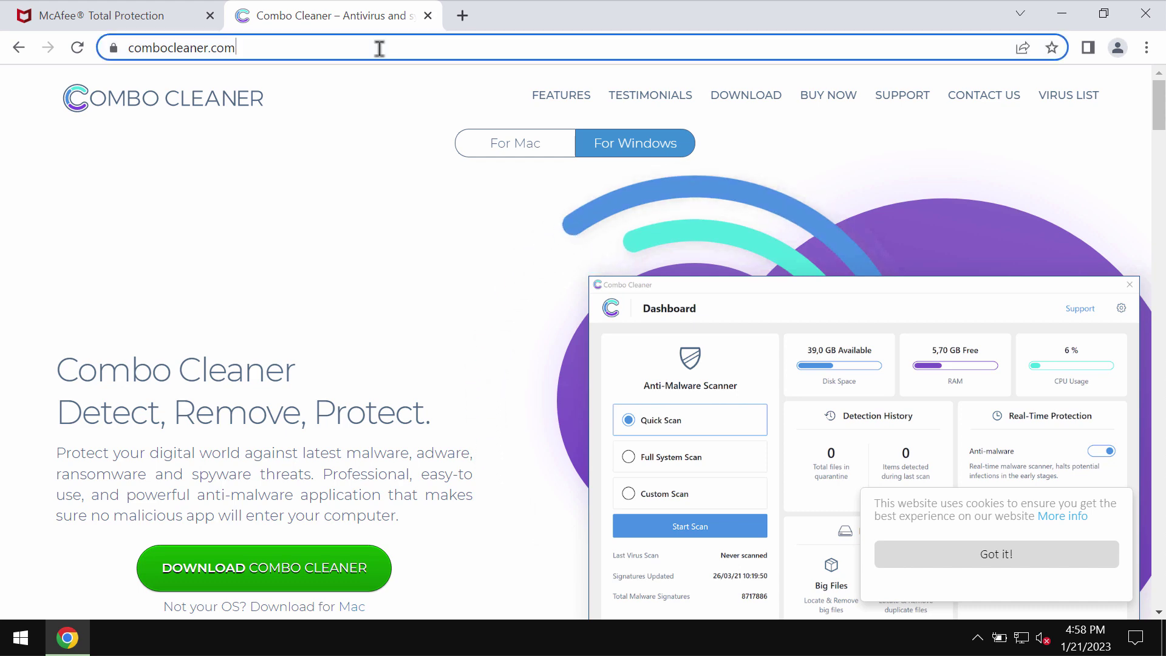
Step: Minimize Chrome and launch Combo Cleaner from its desktop shortcut
left_click(1065, 15)
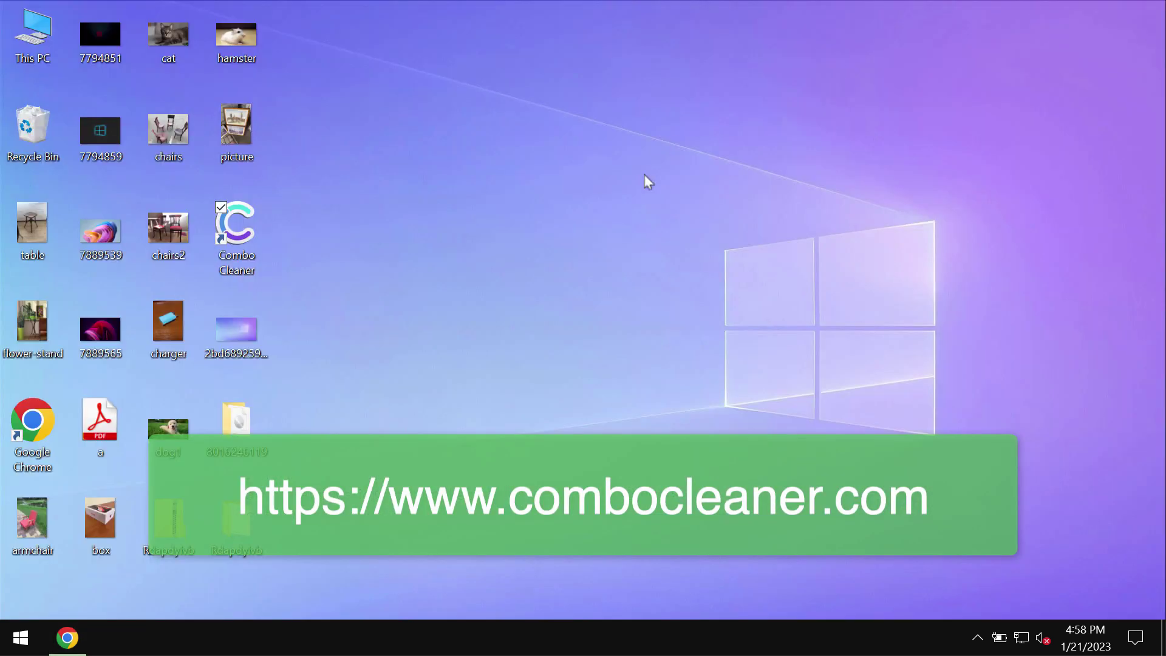
double_click(268, 244)
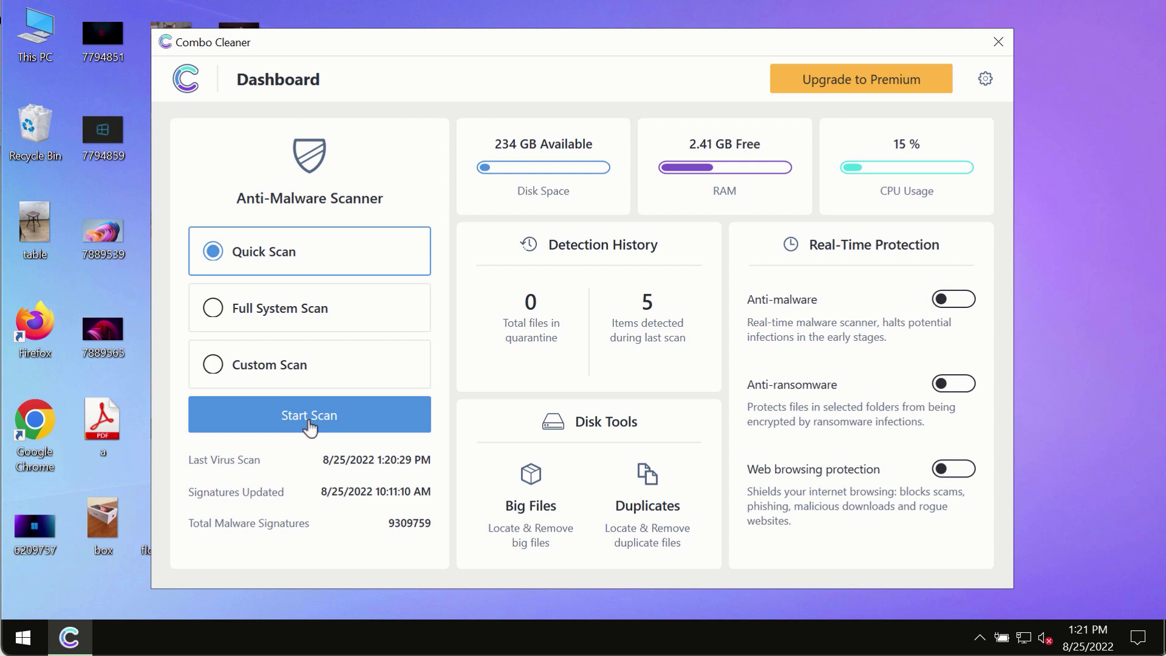
Step: Start a Quick Scan, return to the dashboard, then reopen the scan's progress view
left_click(337, 421)
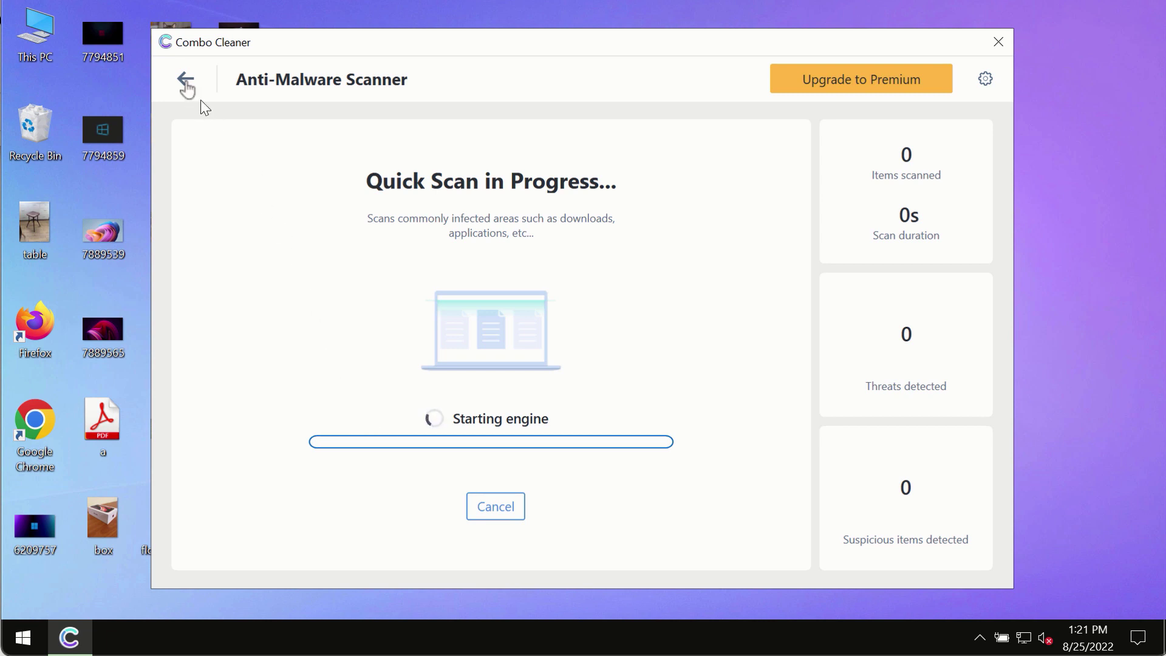
left_click(186, 80)
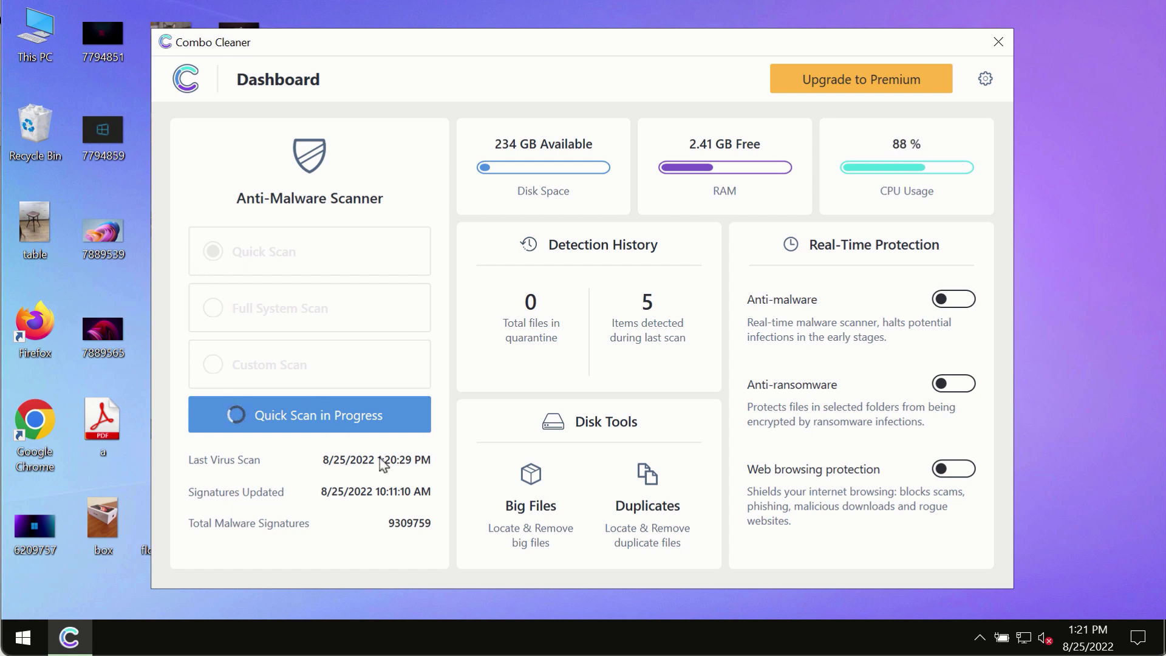
left_click(326, 412)
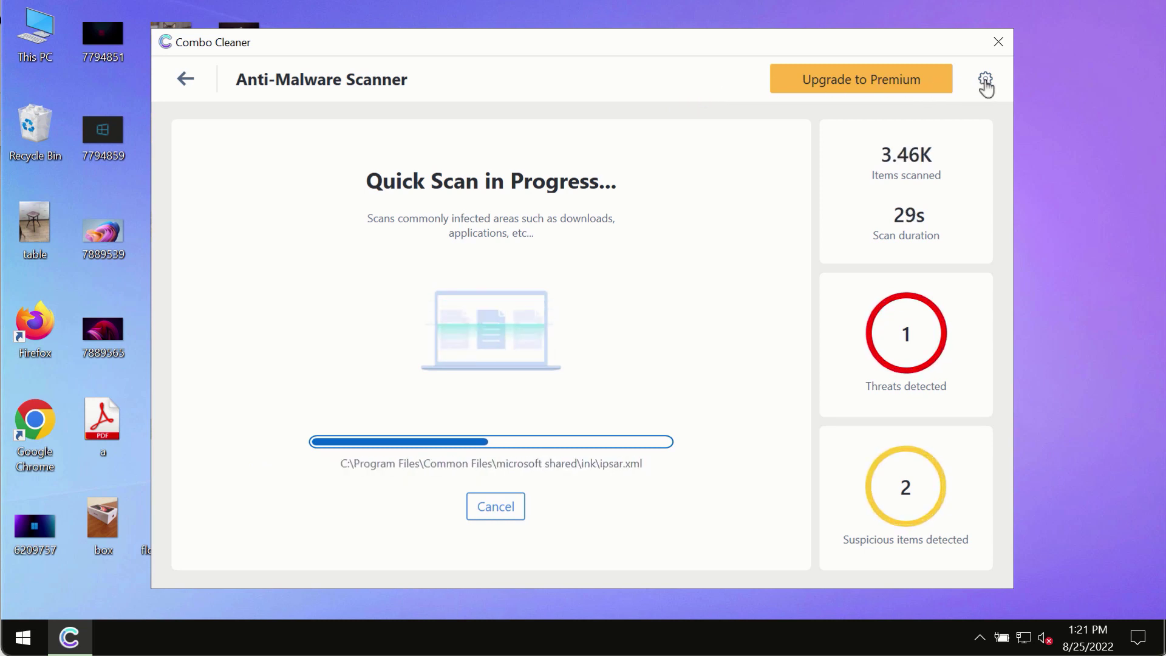
left_click(985, 81)
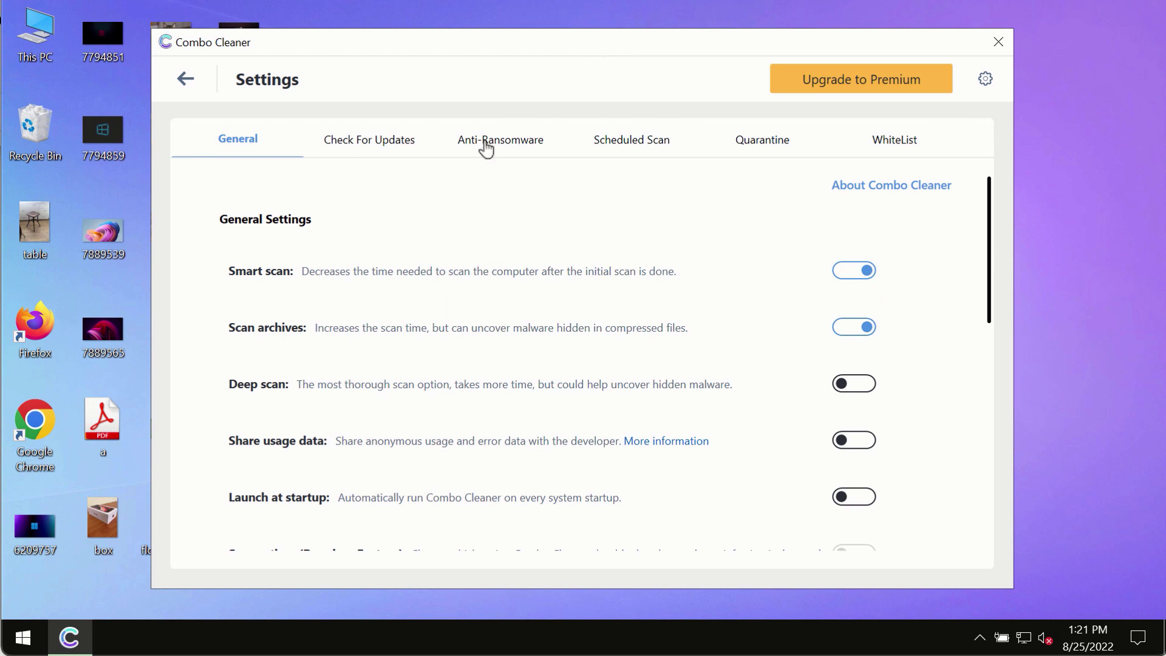
left_click(485, 148)
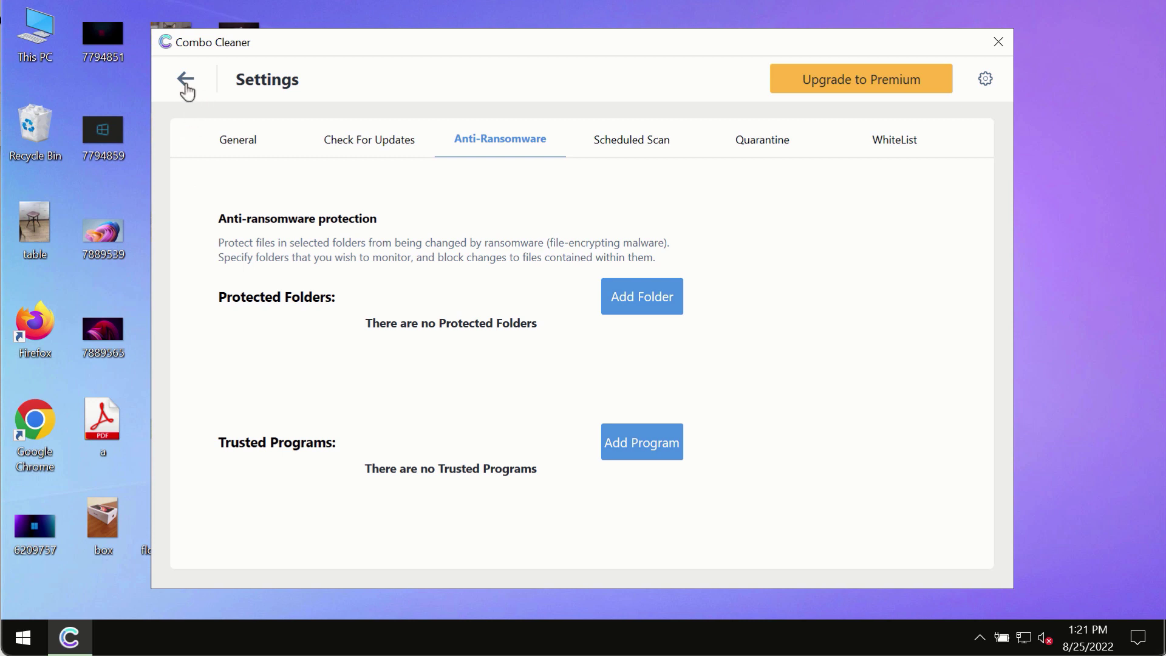
left_click(186, 81)
Step: Reopen the running Quick Scan's progress view to follow its results
left_click(360, 415)
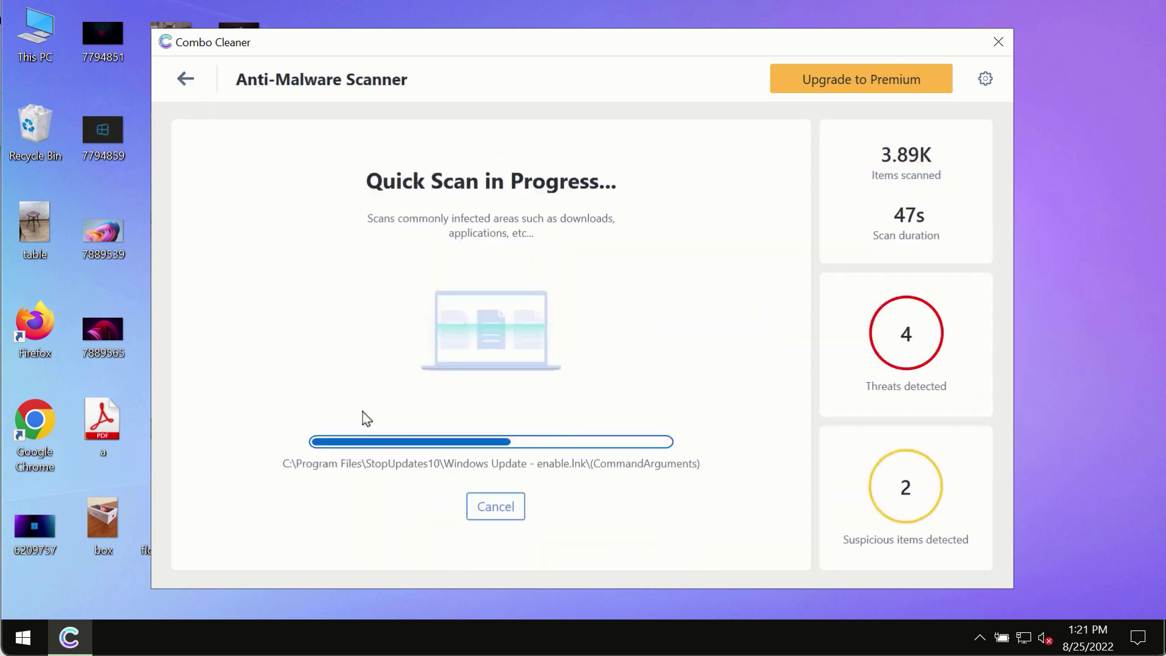